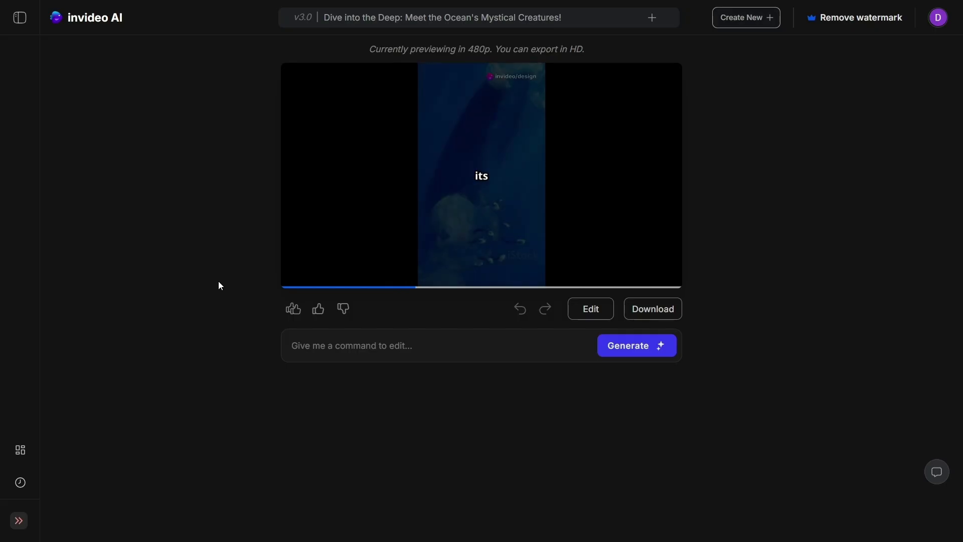
Translate and dub the ocean video into Japanese, then rewind the preview to the start.
click(372, 211)
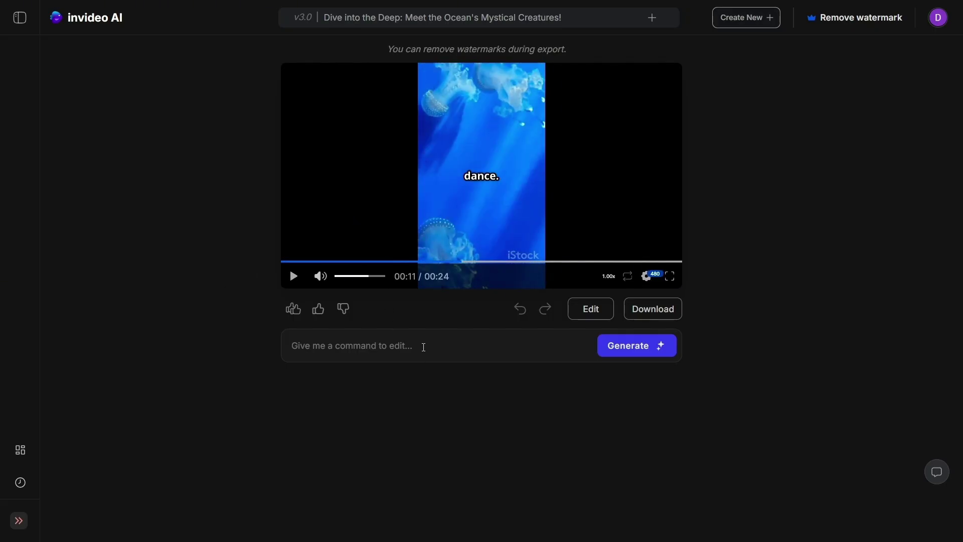
click(423, 346)
text(Translate and dub this video into Japanese.)
click(627, 346)
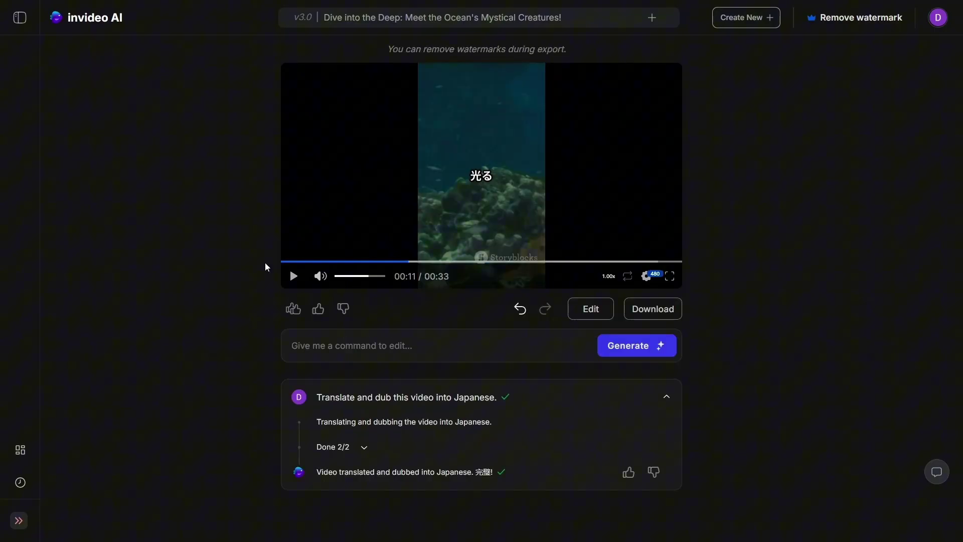
click(305, 262)
drag(295, 266, 264, 265)
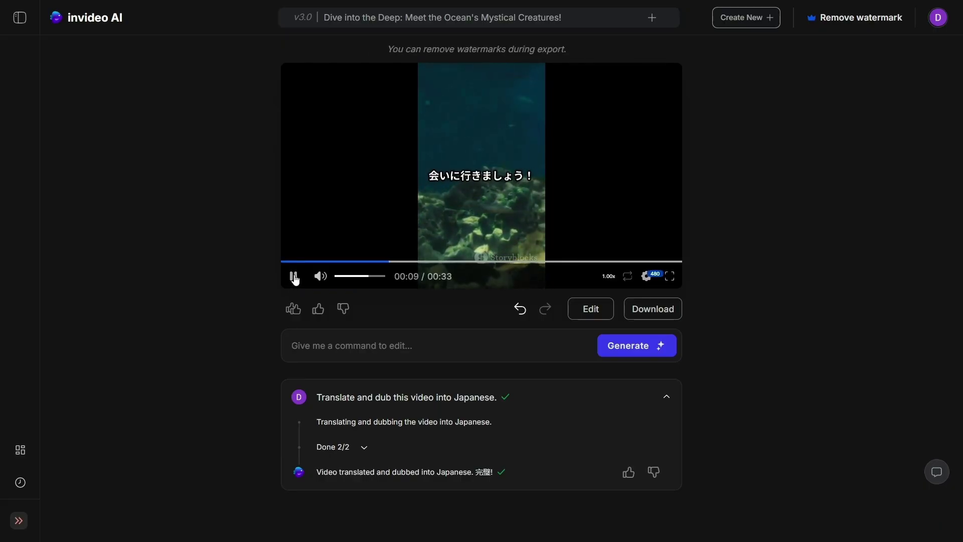
Pause the Japanese preview, start a new video, and dismiss the pricing plans overlay.
click(294, 277)
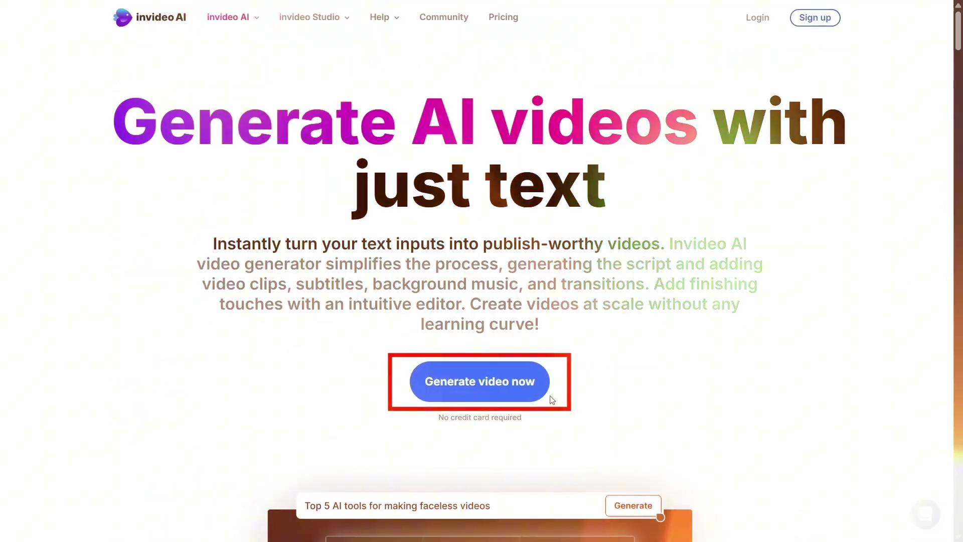
click(482, 384)
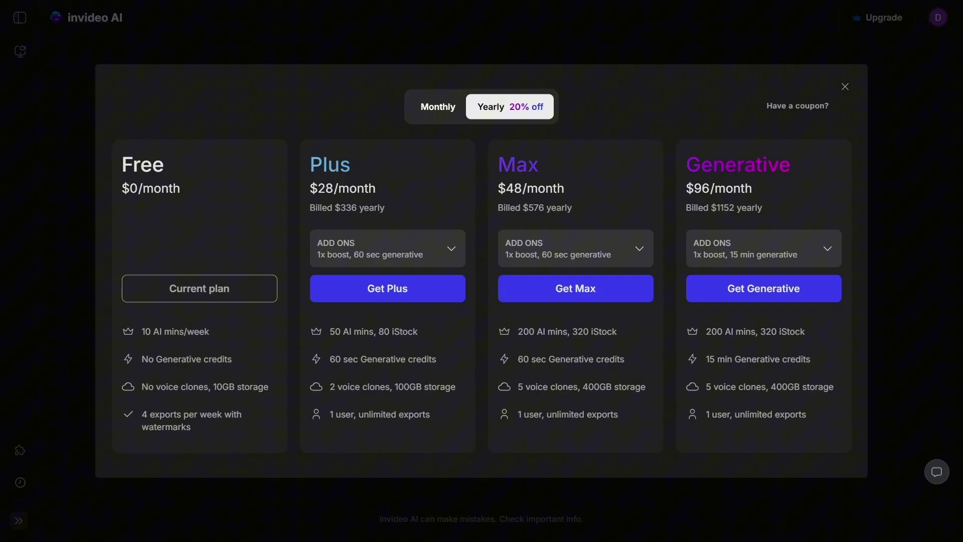
click(960, 194)
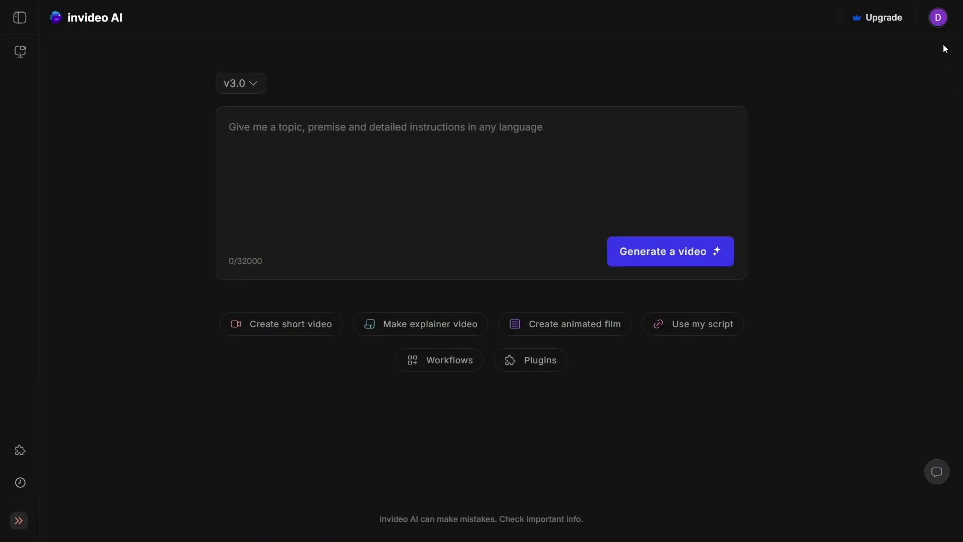
Switch on Beta features in workspace settings and return to the new-video prompt page.
click(939, 21)
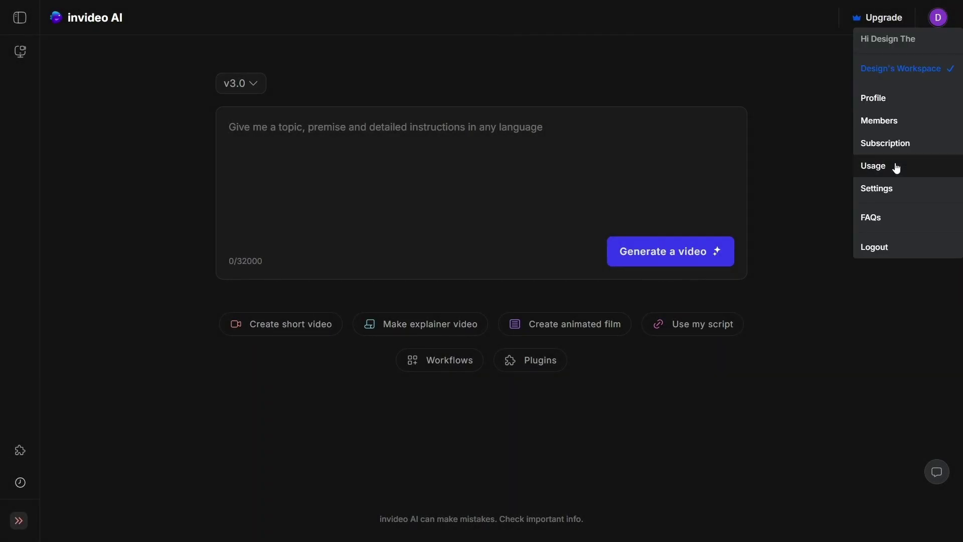
click(898, 198)
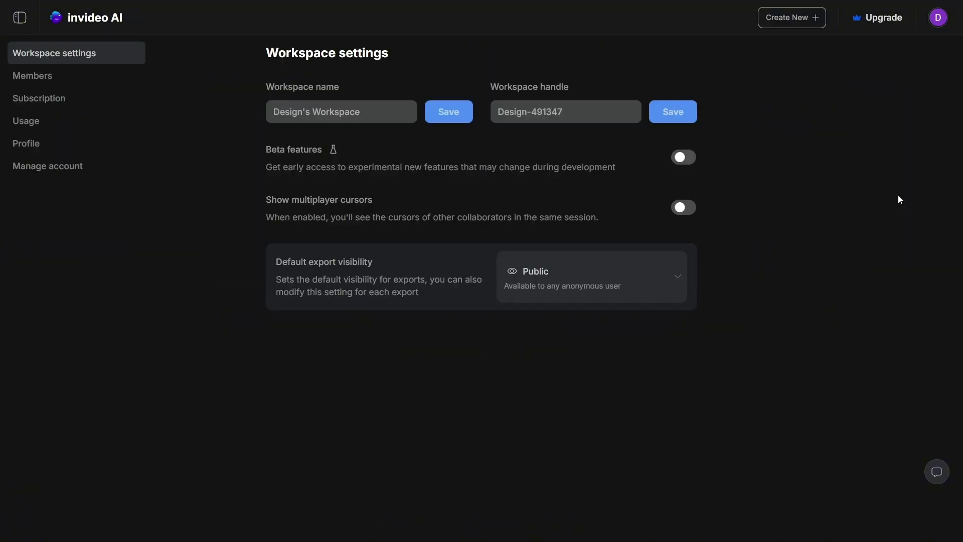
click(690, 162)
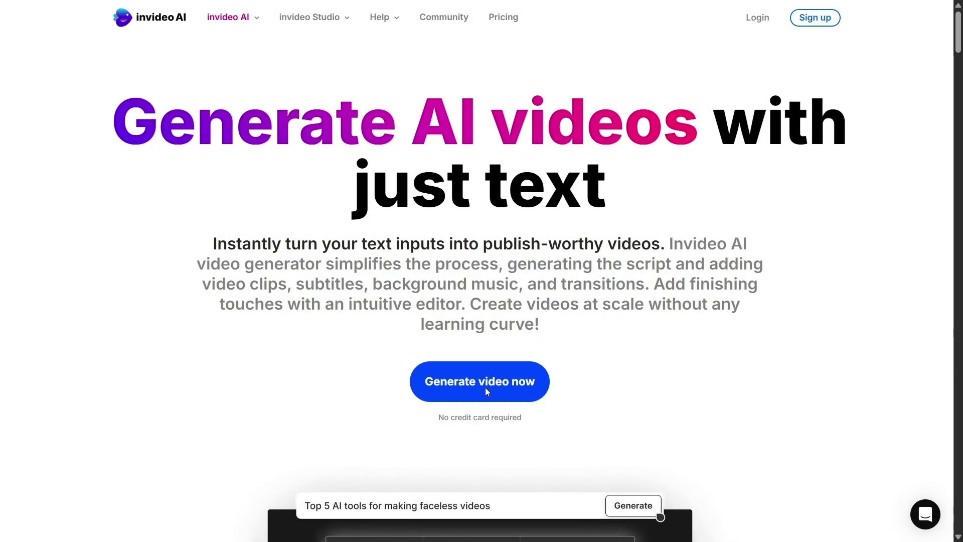
click(485, 387)
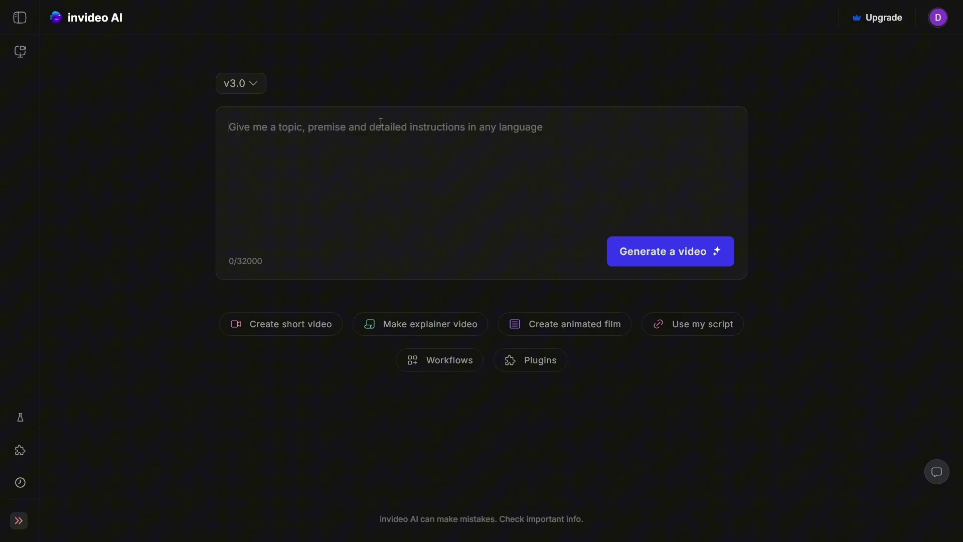
click(249, 89)
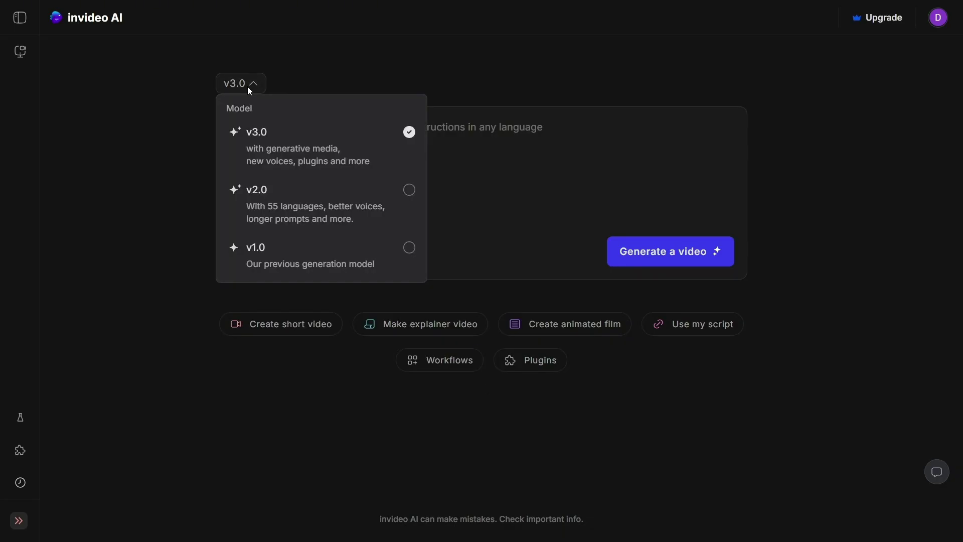
click(507, 91)
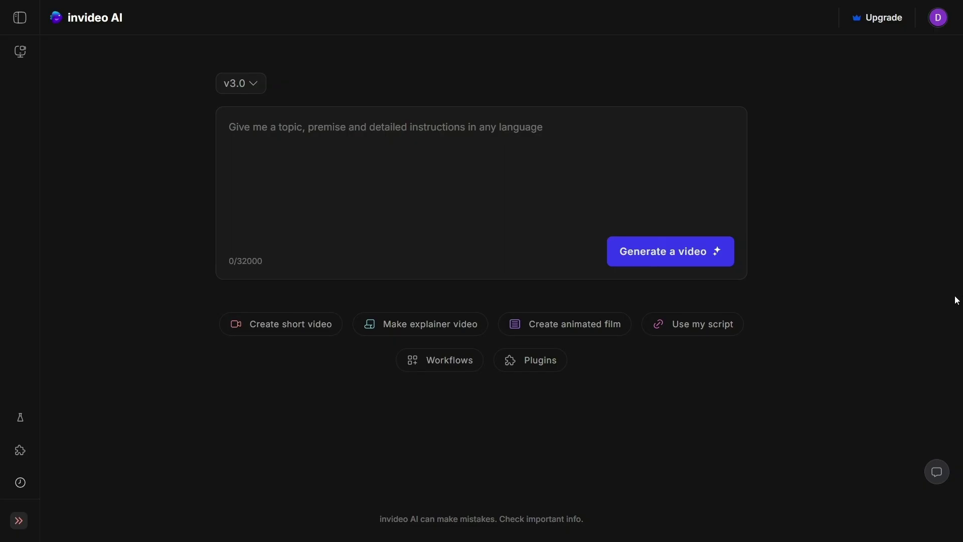
text(Dive into the Deep: Meet the Ocean's Mystical Creatures!)
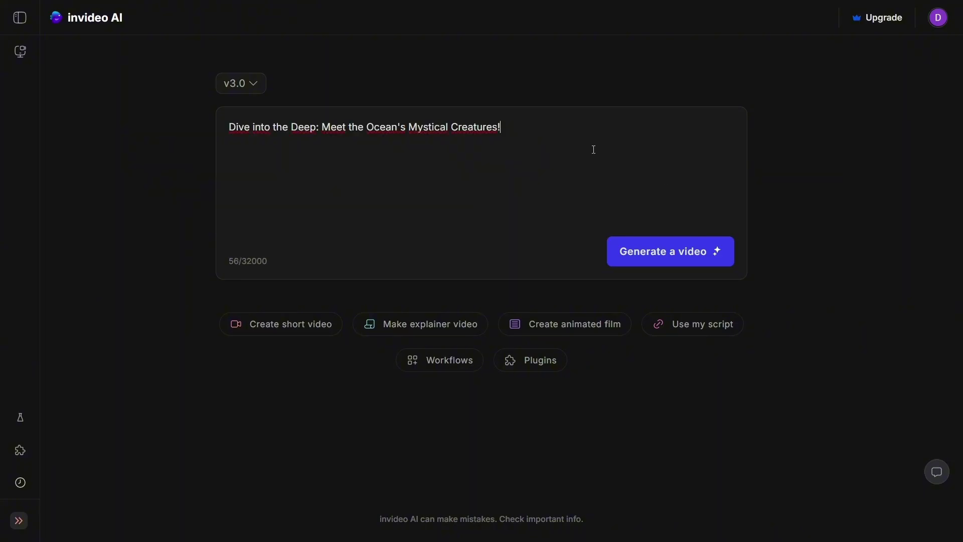
Browse the Plugins list and try the AI voice clone tool.
click(555, 359)
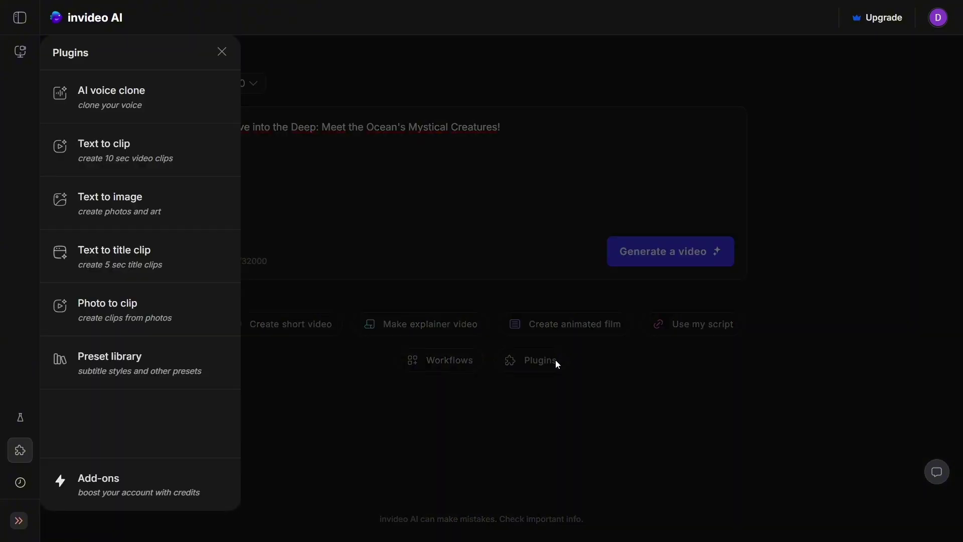
click(181, 100)
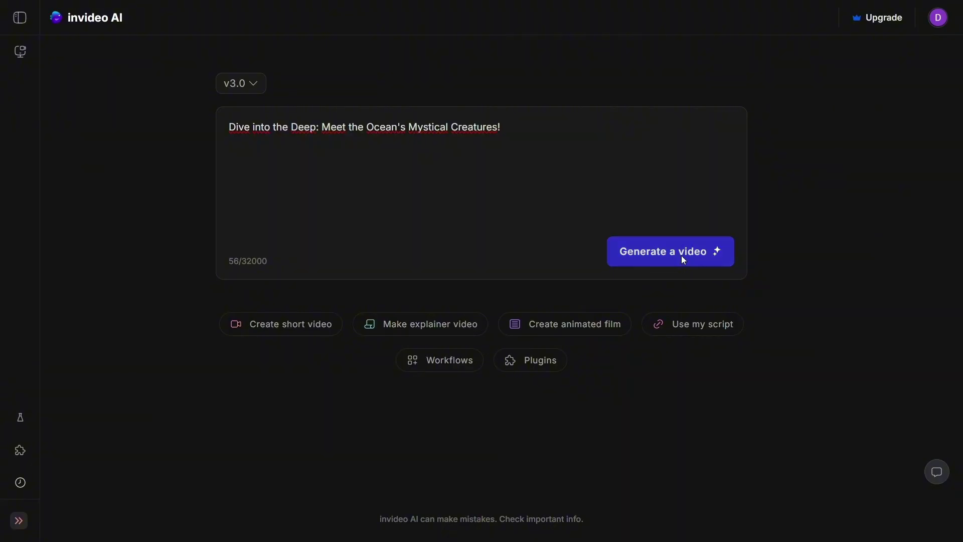
Generate the video with Stock Media, 4.0 minutes, Nature Enthusiasts and YouTube options.
click(682, 258)
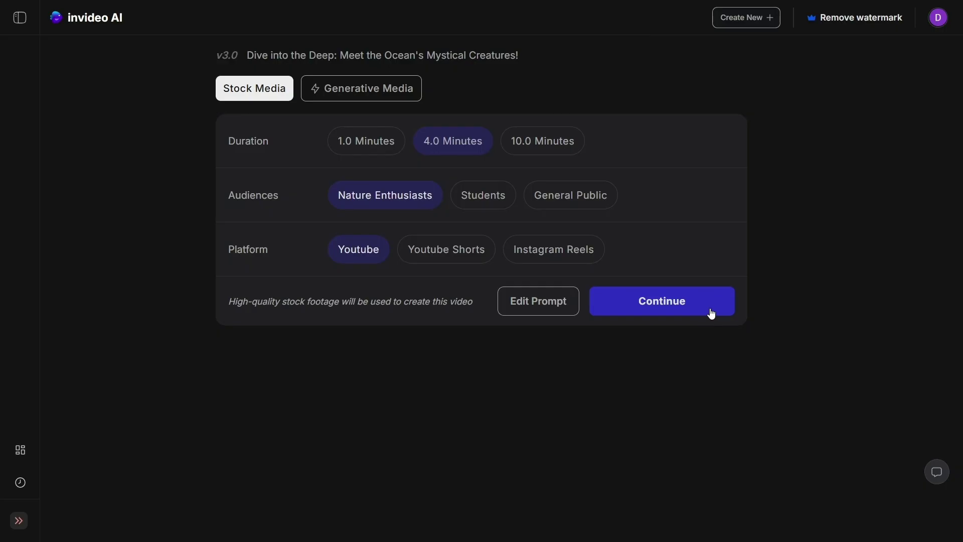
click(711, 313)
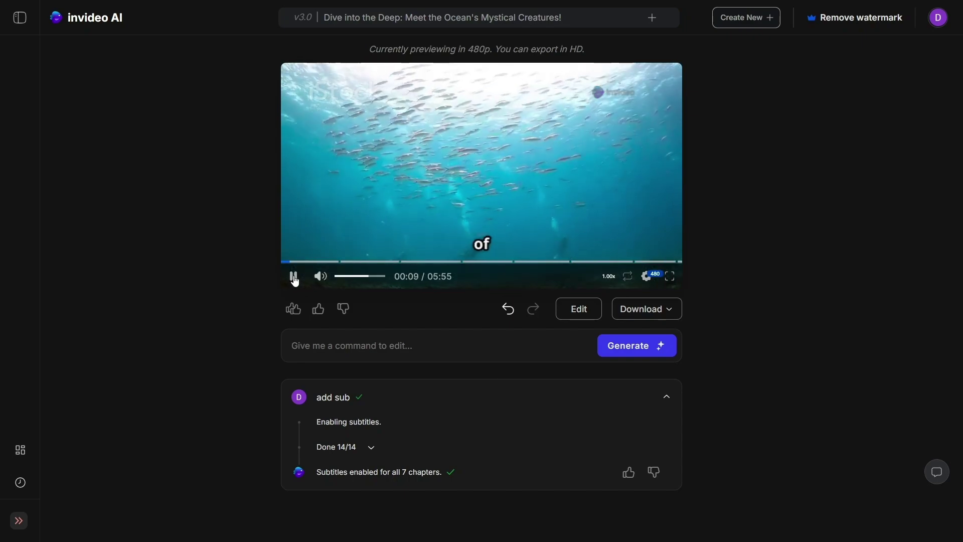
Restyle captions to three words with the active word highlighted yellow, then pause playback.
click(294, 277)
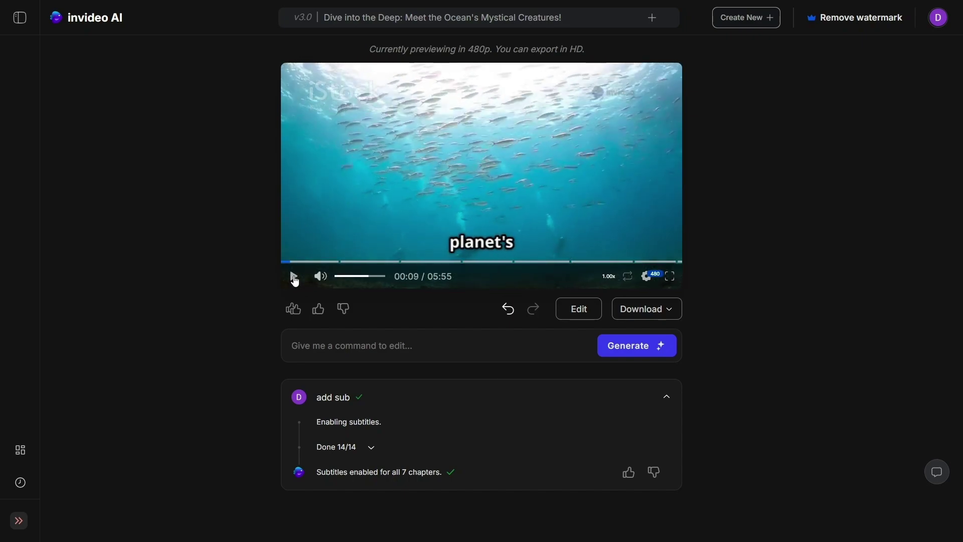
click(318, 340)
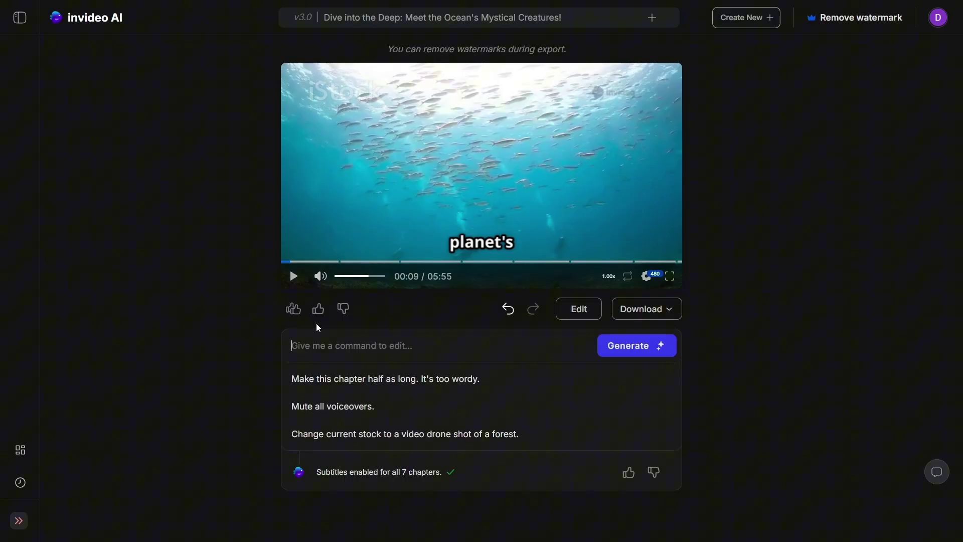
key(ctrl+v)
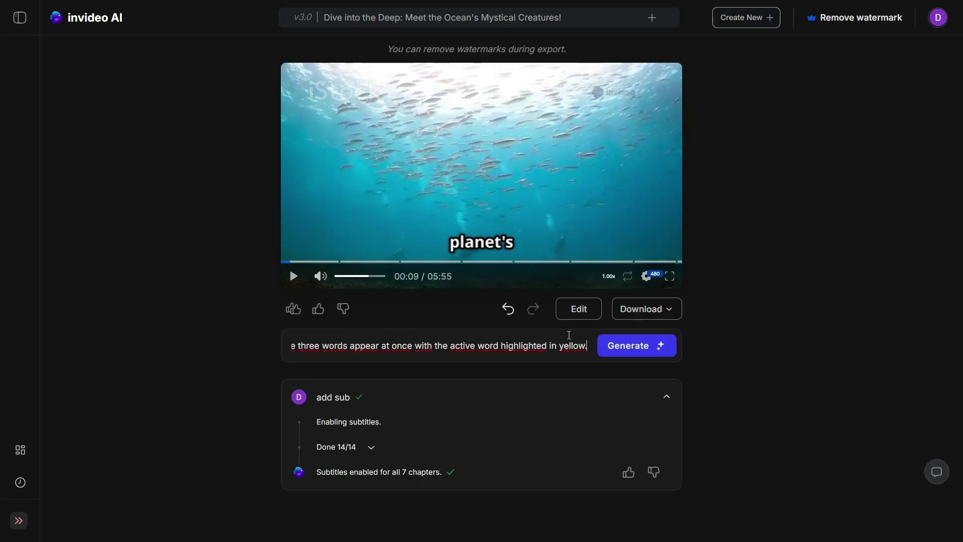
click(627, 349)
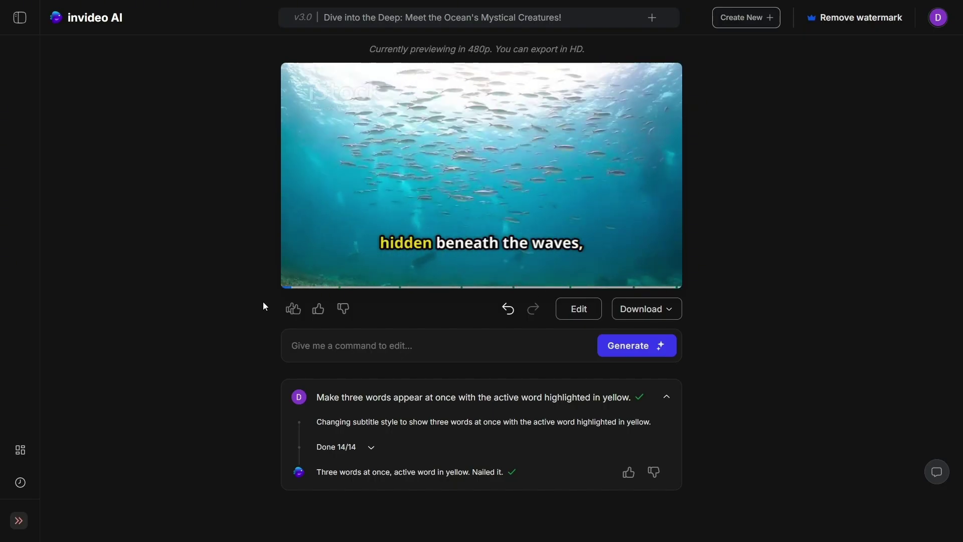
click(294, 276)
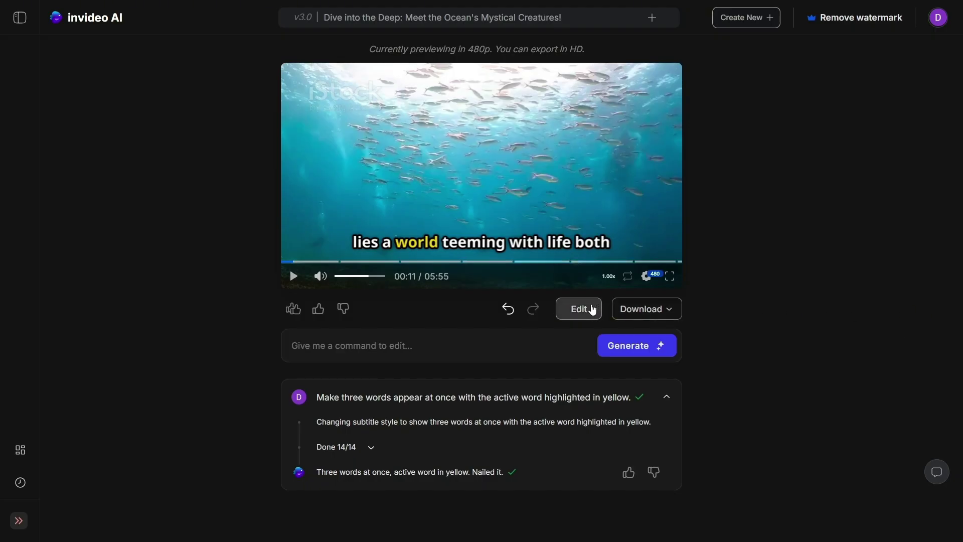
Replace Chapter 1's third clip with the Dark Ocean Water Rippling stock clip.
click(592, 309)
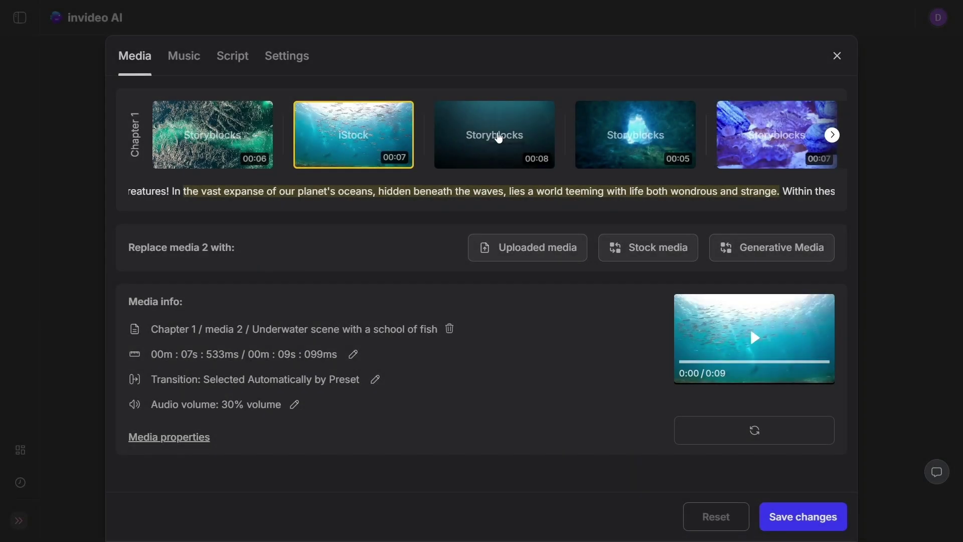
click(497, 136)
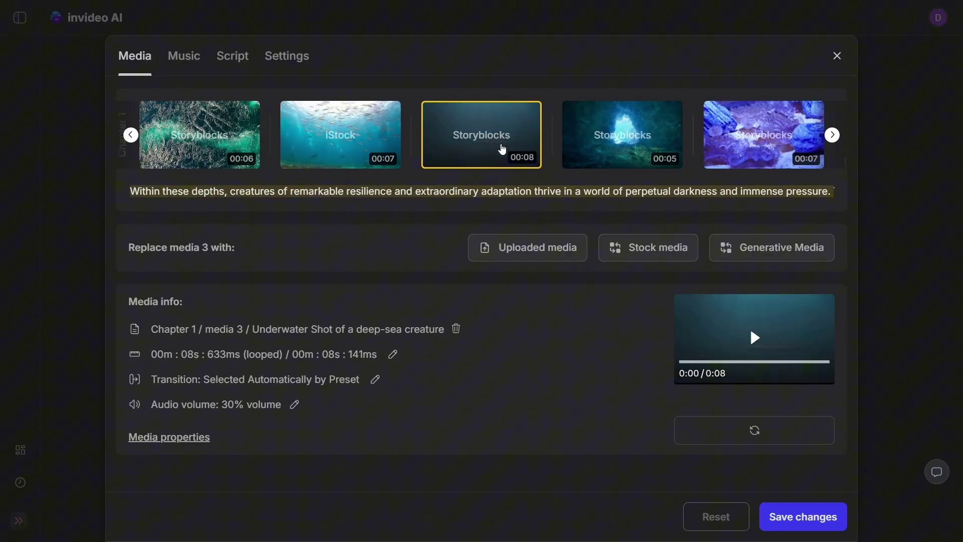
click(644, 255)
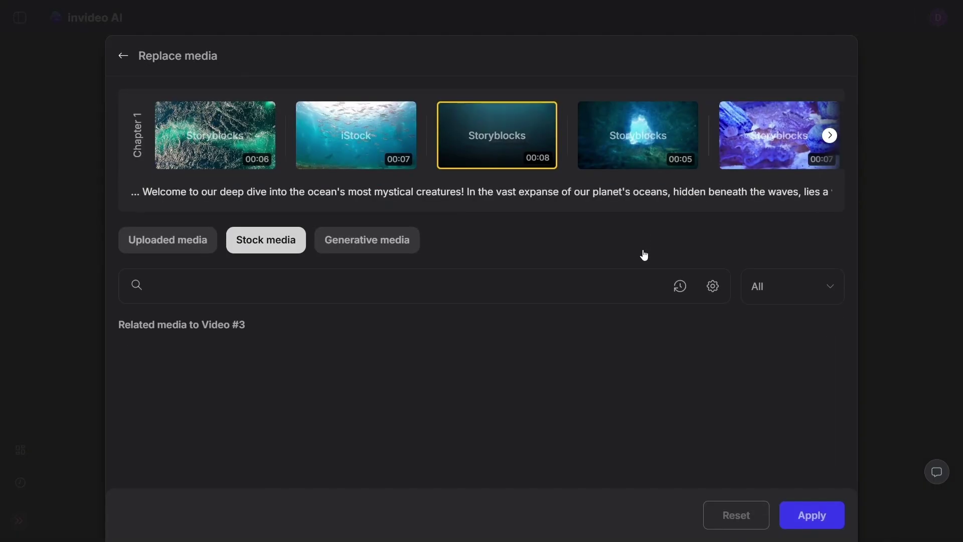
scroll(624, 370, down, 1)
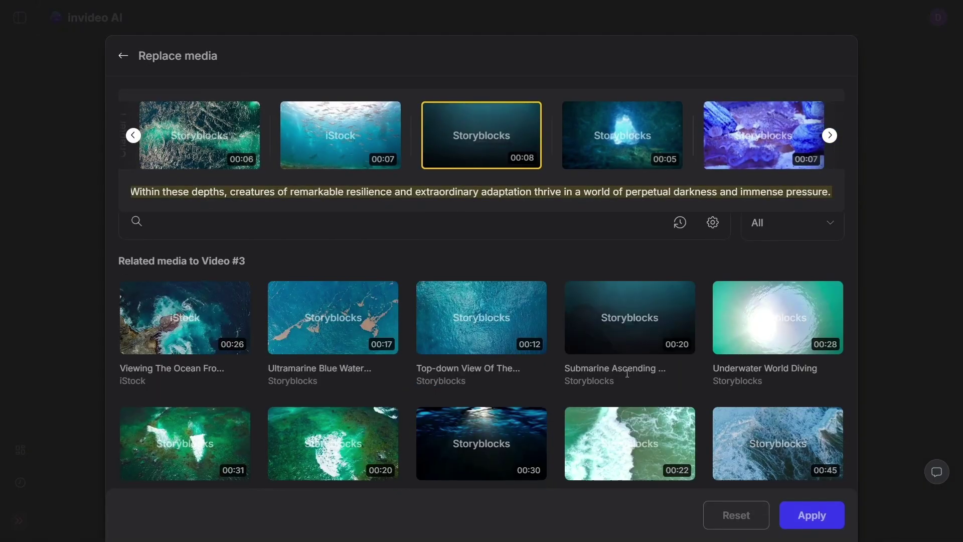
scroll(627, 373, down, 1)
scroll(628, 377, down, 1)
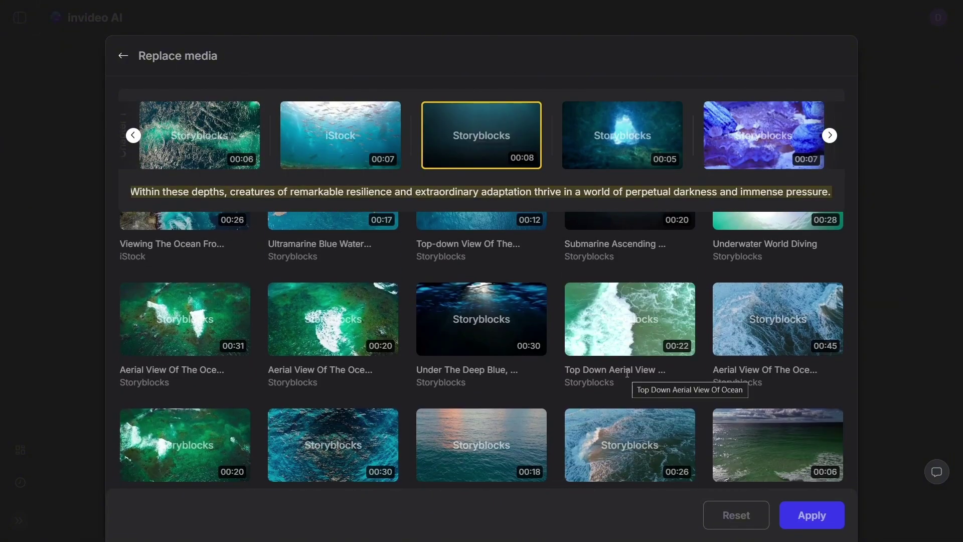
scroll(628, 374, down, 1)
scroll(628, 373, down, 2)
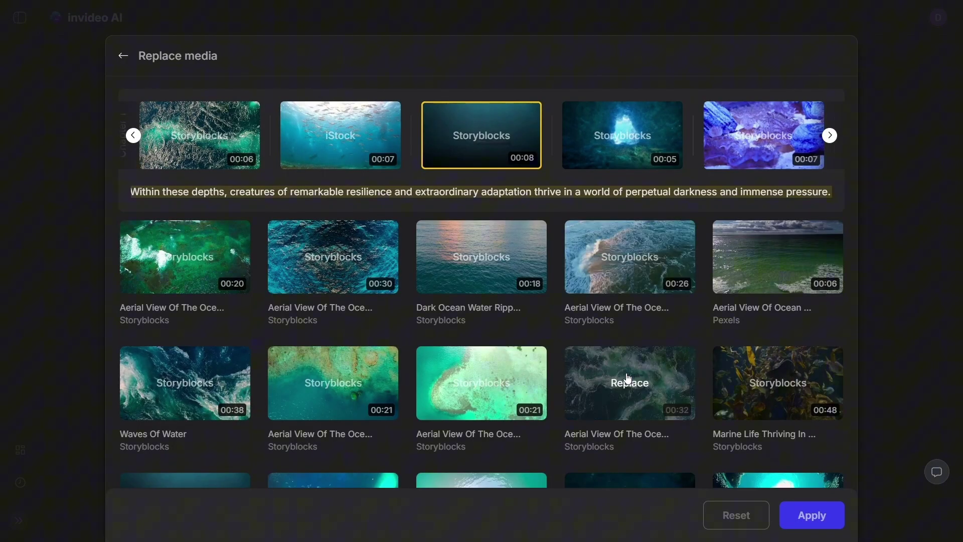
mouse_move(481, 445)
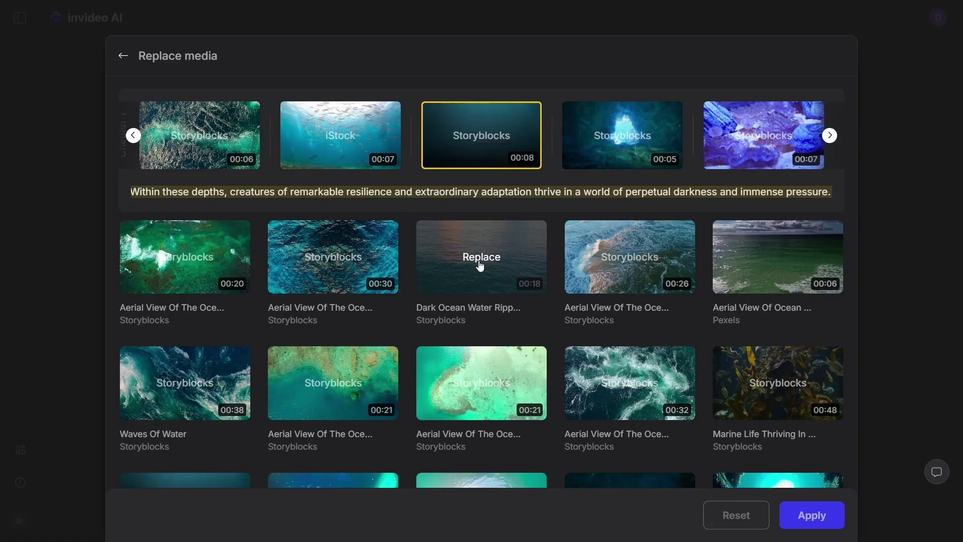
click(479, 260)
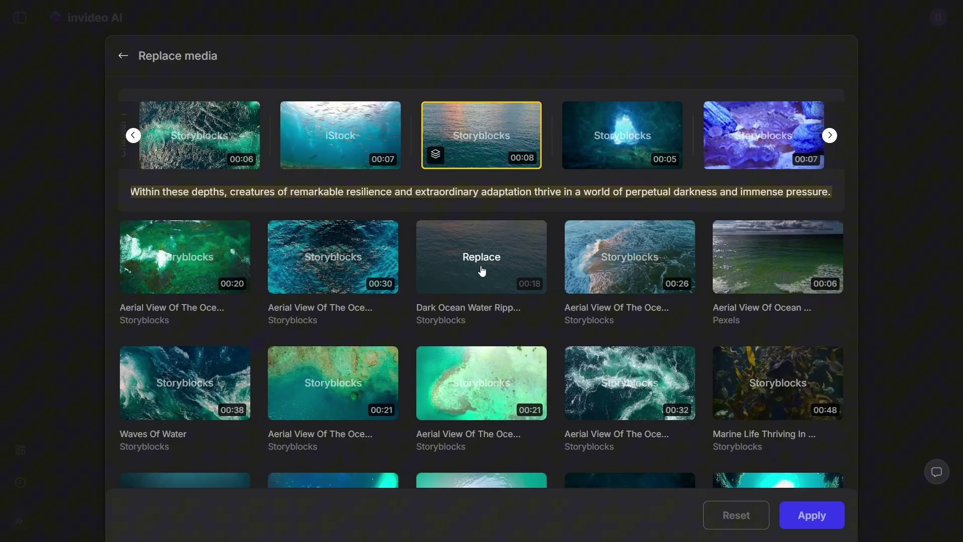
click(812, 515)
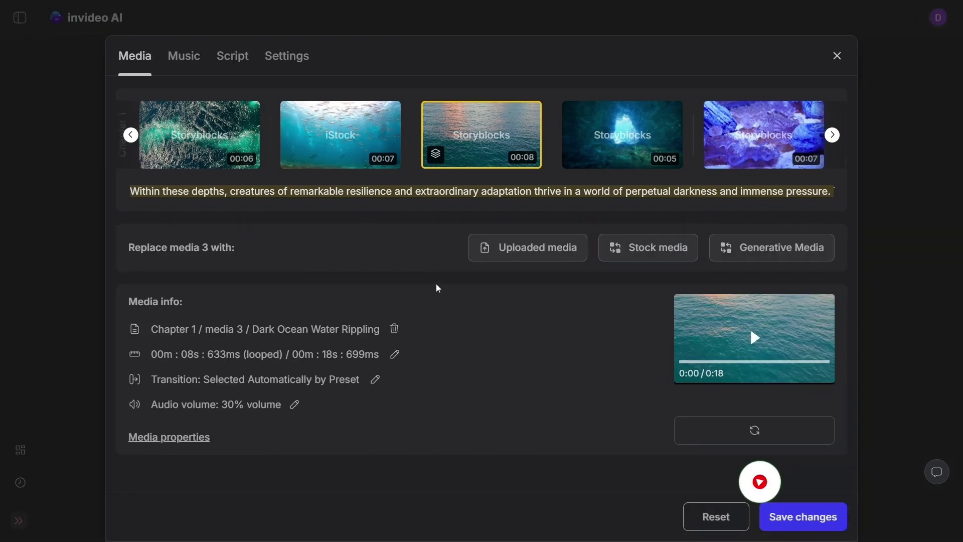
Discard the clip replacement and review the Music and Script tabs.
click(189, 63)
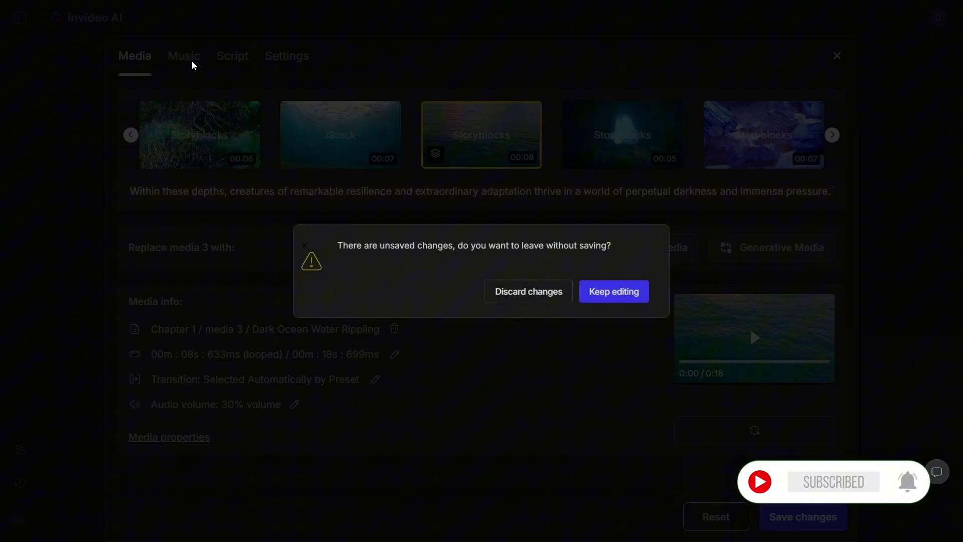
click(535, 295)
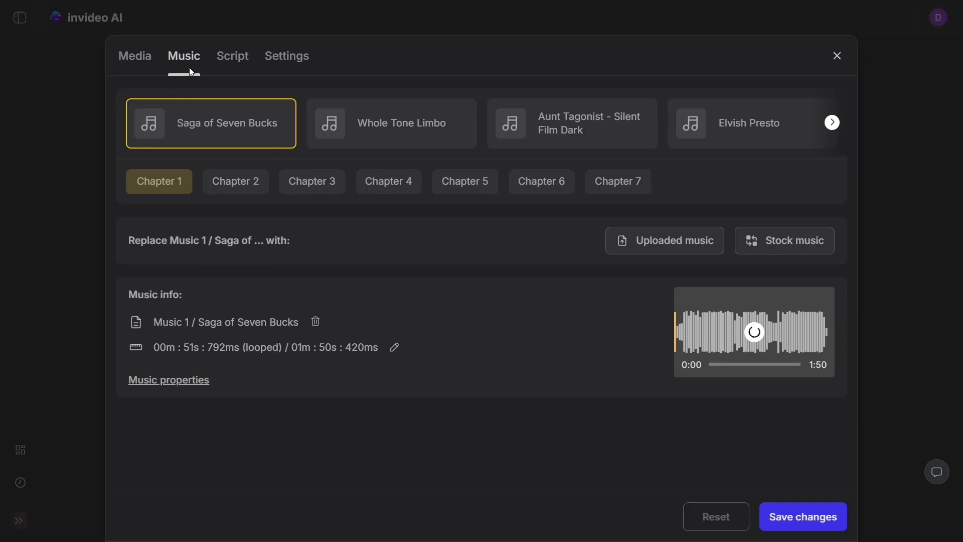
click(225, 60)
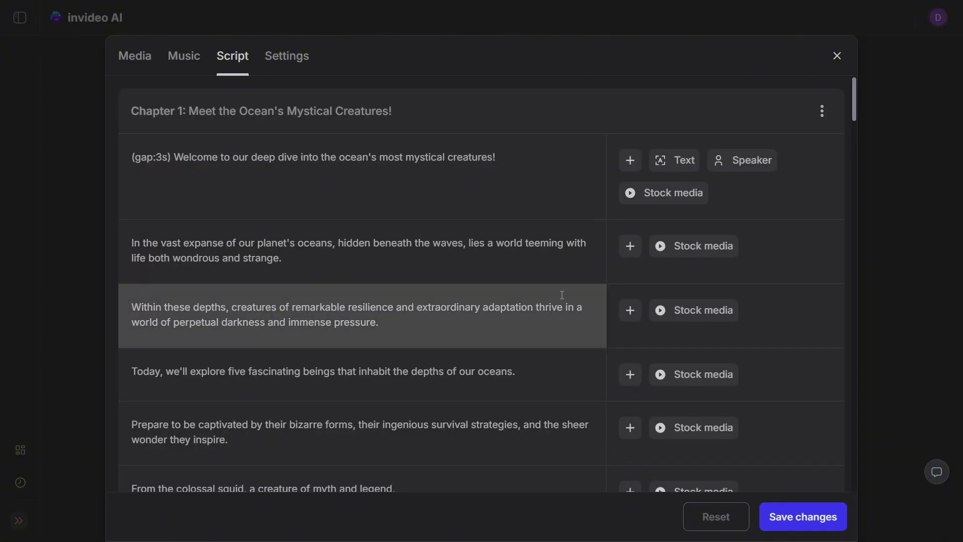
scroll(563, 294, down, 2)
scroll(561, 294, down, 2)
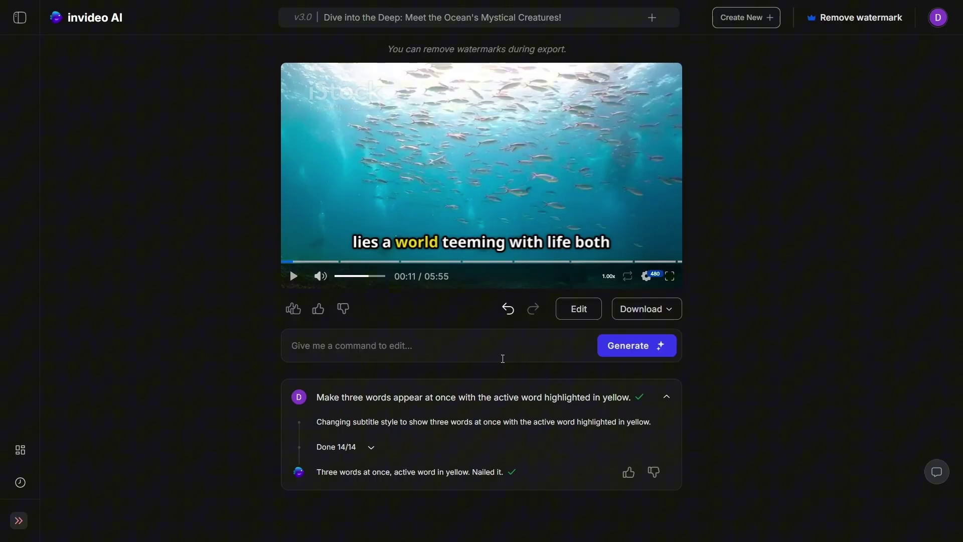
Dub the video's voice and captions into Spanish, preview it, then undo the dub.
click(496, 355)
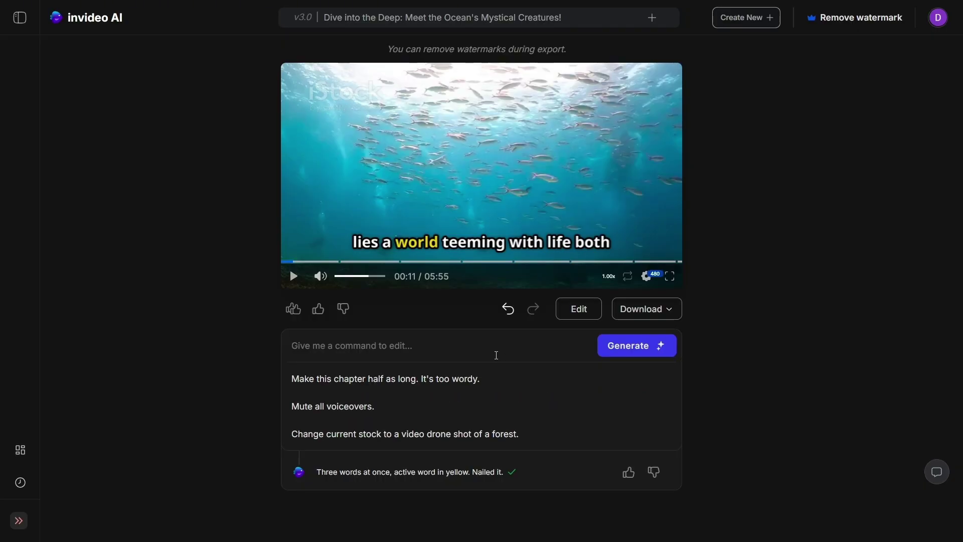
text(Dub this video into Spanish. Change both voice and captions.)
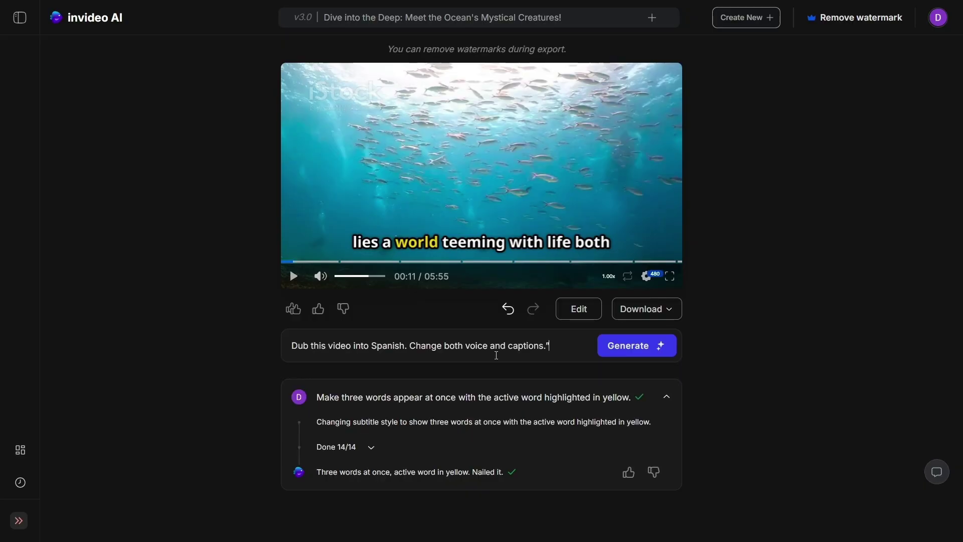
click(619, 344)
click(293, 277)
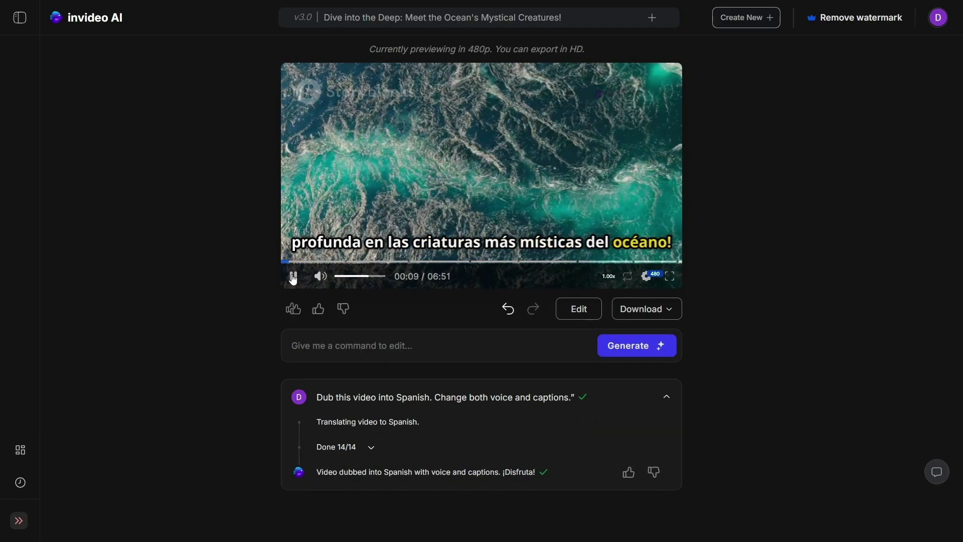
click(293, 276)
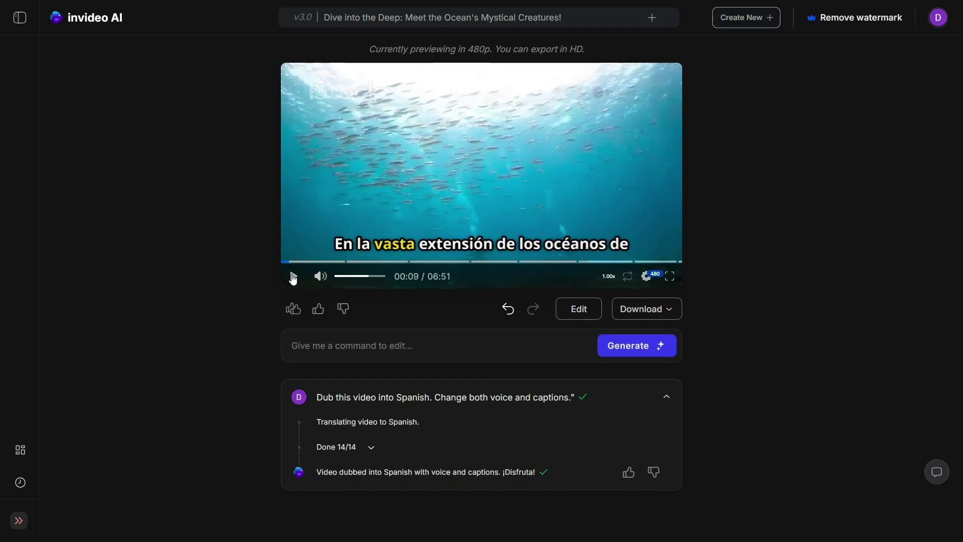
click(508, 310)
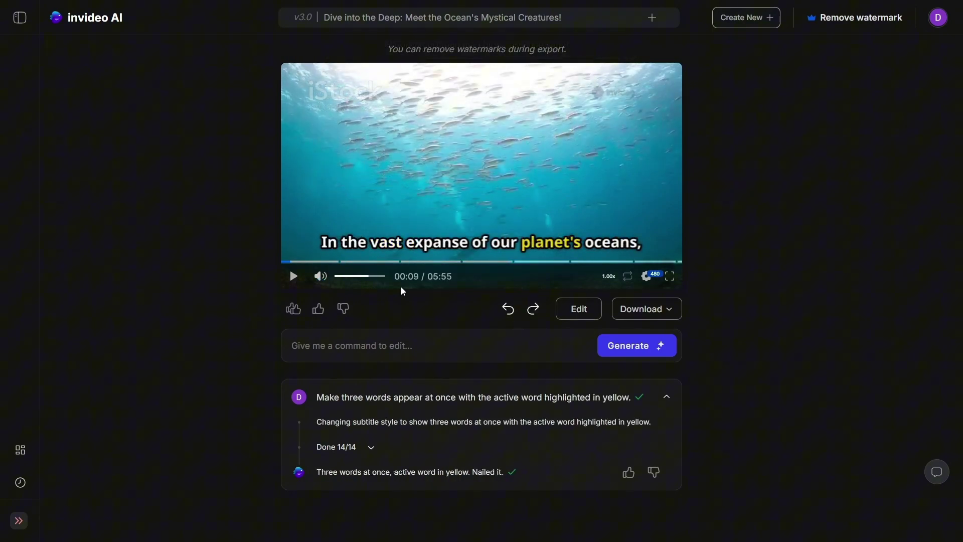
Open the Download Settings dialog from the Download menu.
click(656, 316)
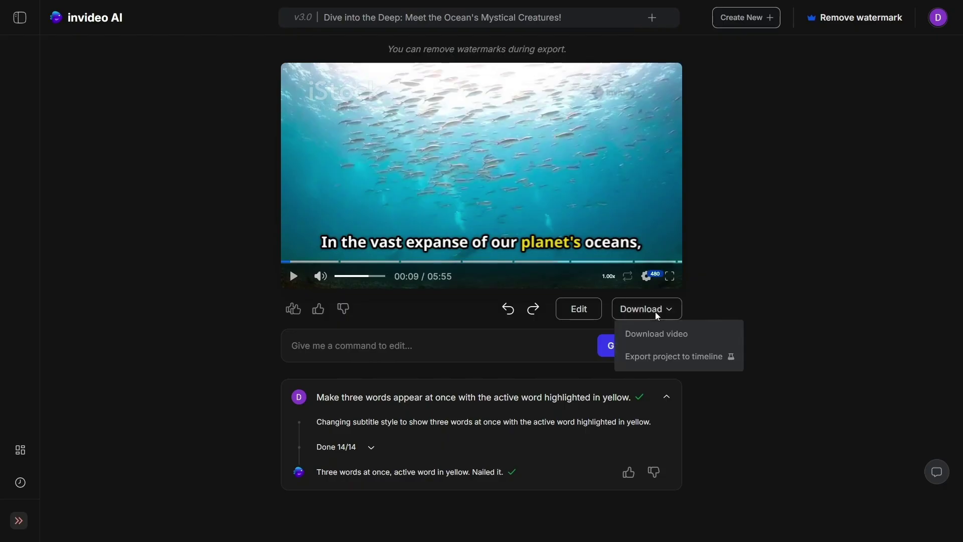
click(657, 335)
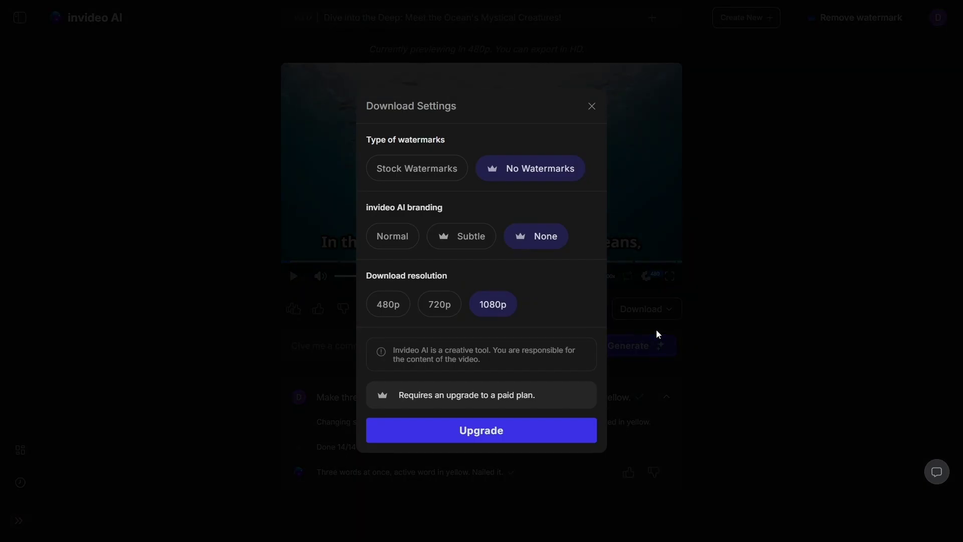